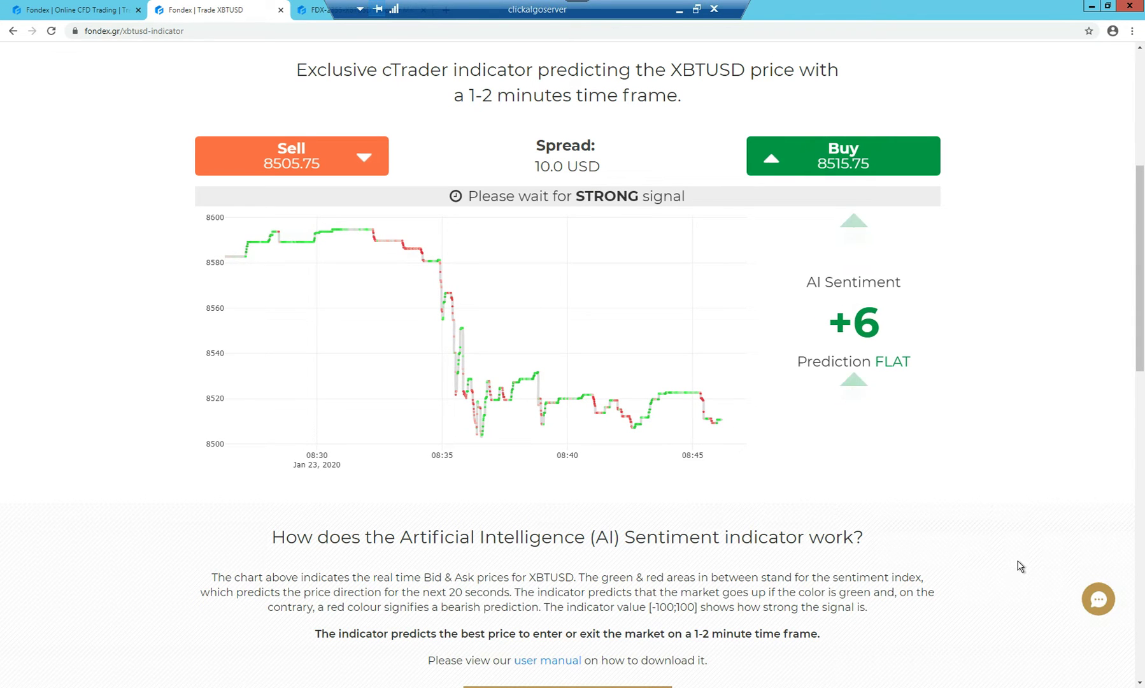
Bring up the Fondex Online CFD Trading homepage, browse its features and awards, then return to the top
left_click(50, 13)
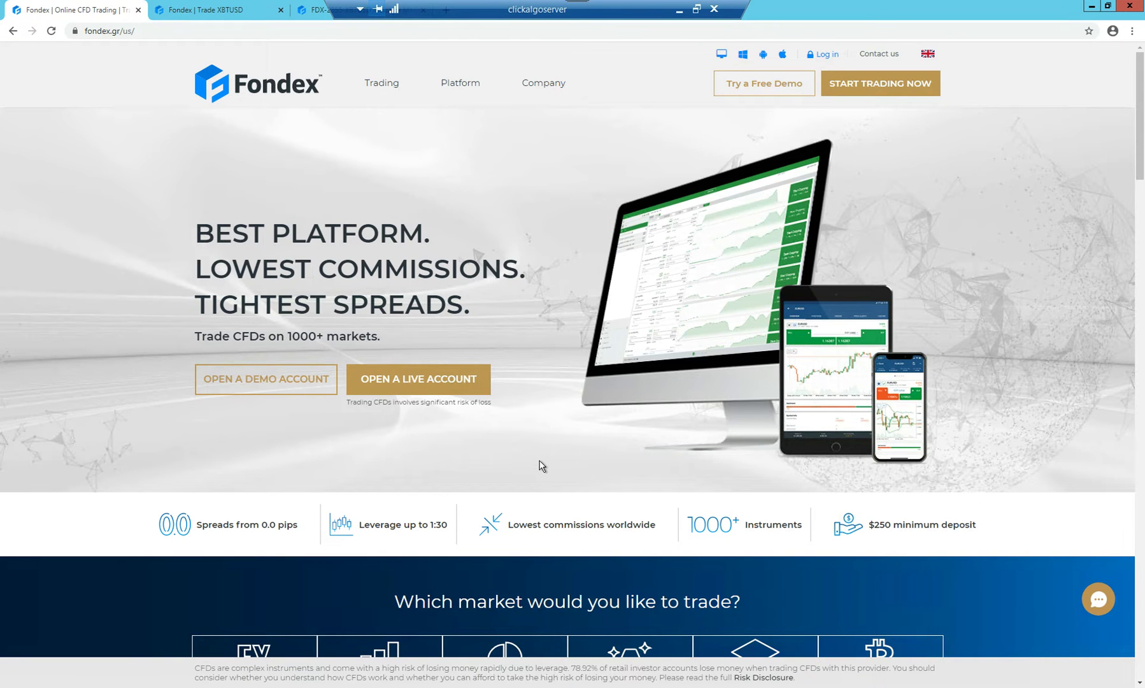
scroll(540, 466, "down", 5)
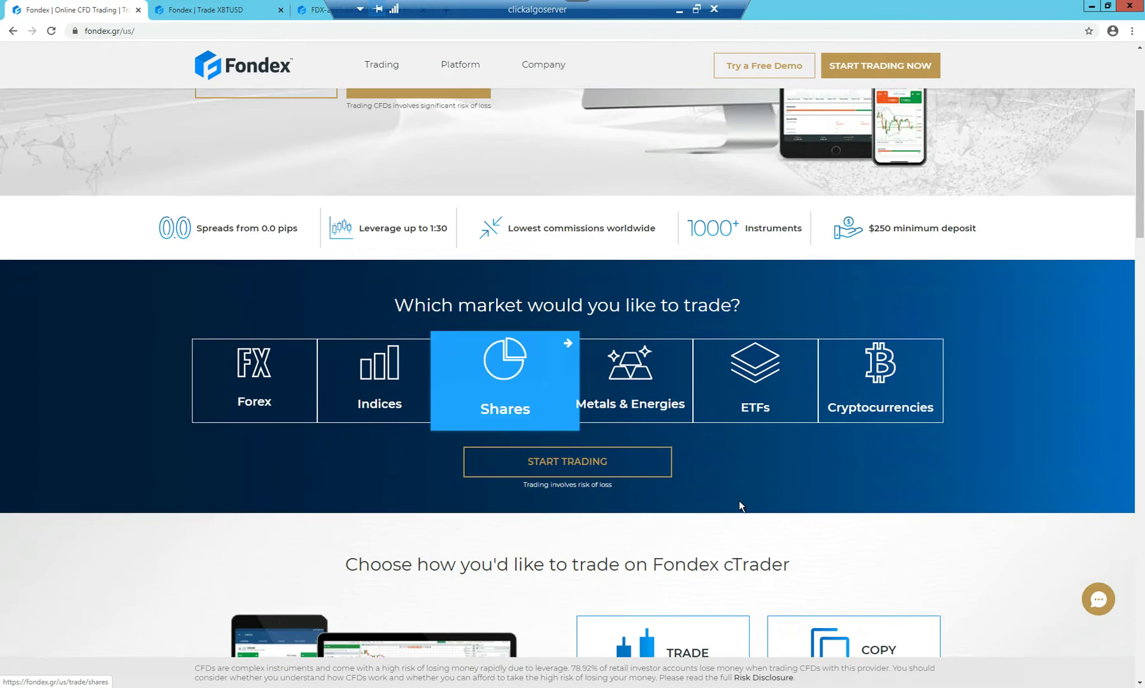
scroll(792, 512, "down", 3)
scroll(791, 509, "down", 2)
scroll(790, 503, "down", 3)
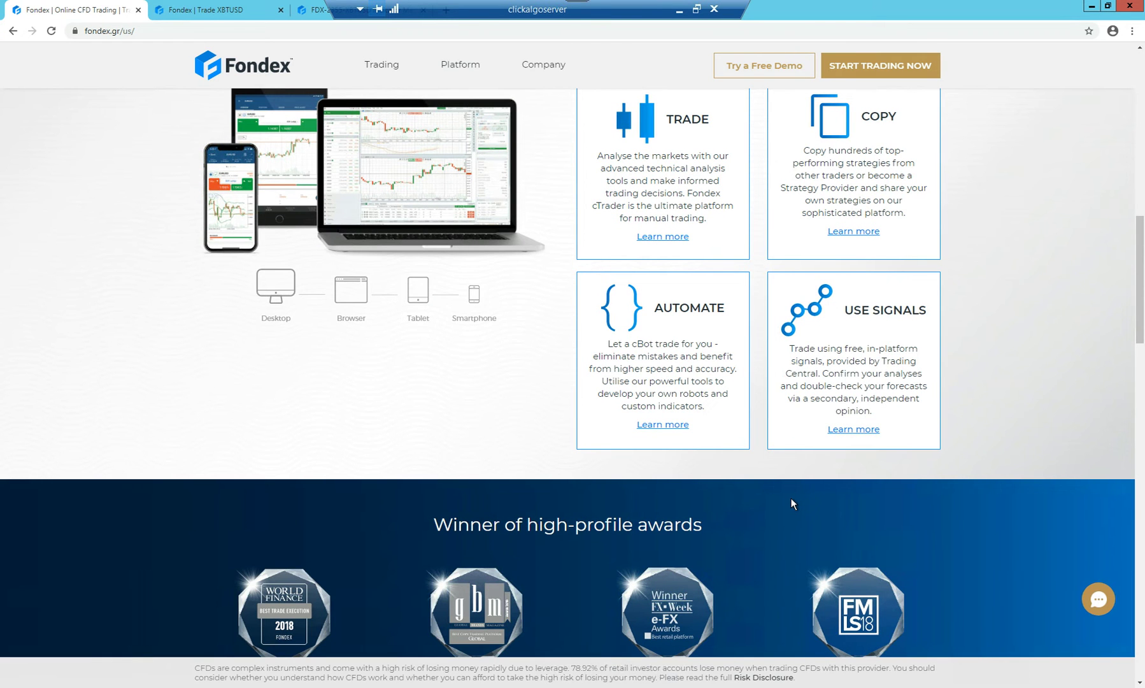
scroll(1068, 328, "up", 2)
scroll(1066, 337, "up", 5)
scroll(1069, 339, "up", 5)
scroll(1068, 339, "up", 3)
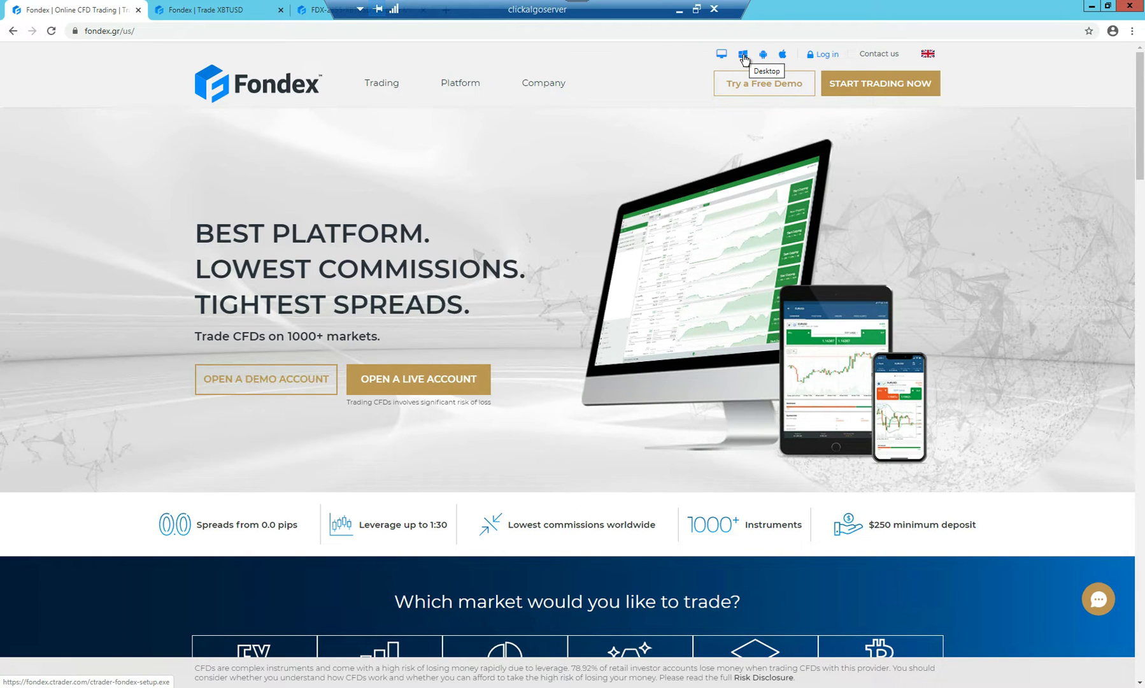
Go back to the Fondex Trade XBTUSD indicator page and scroll down through it
left_click(214, 11)
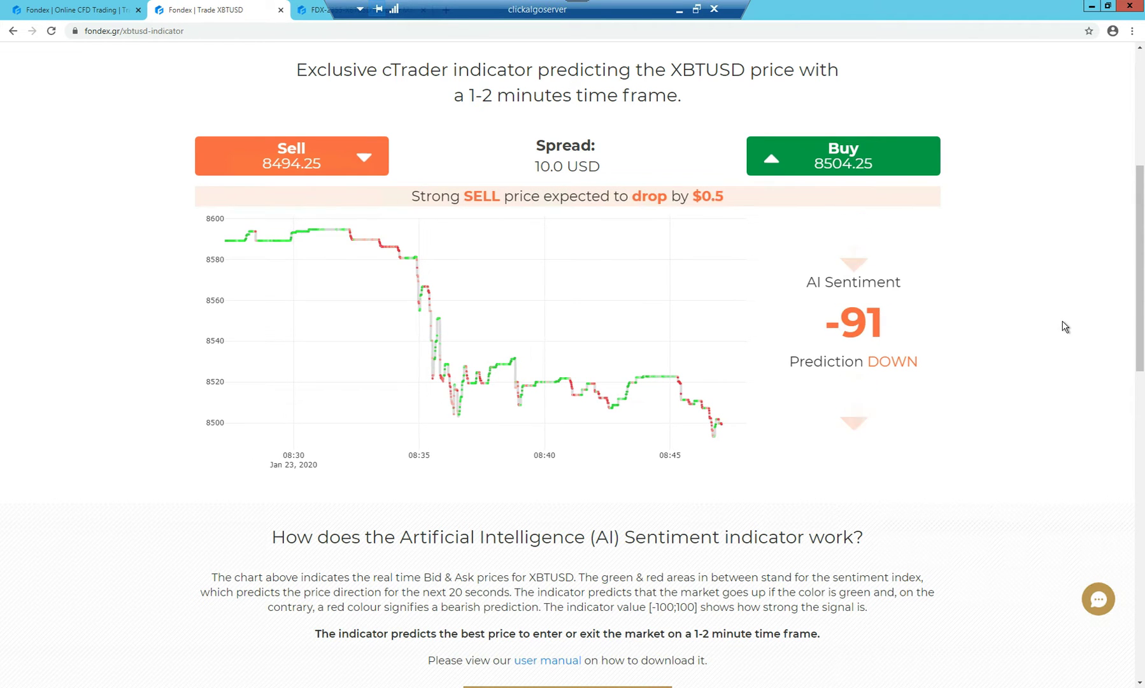
scroll(1065, 326, "down", 1)
scroll(1065, 326, "down", 1)
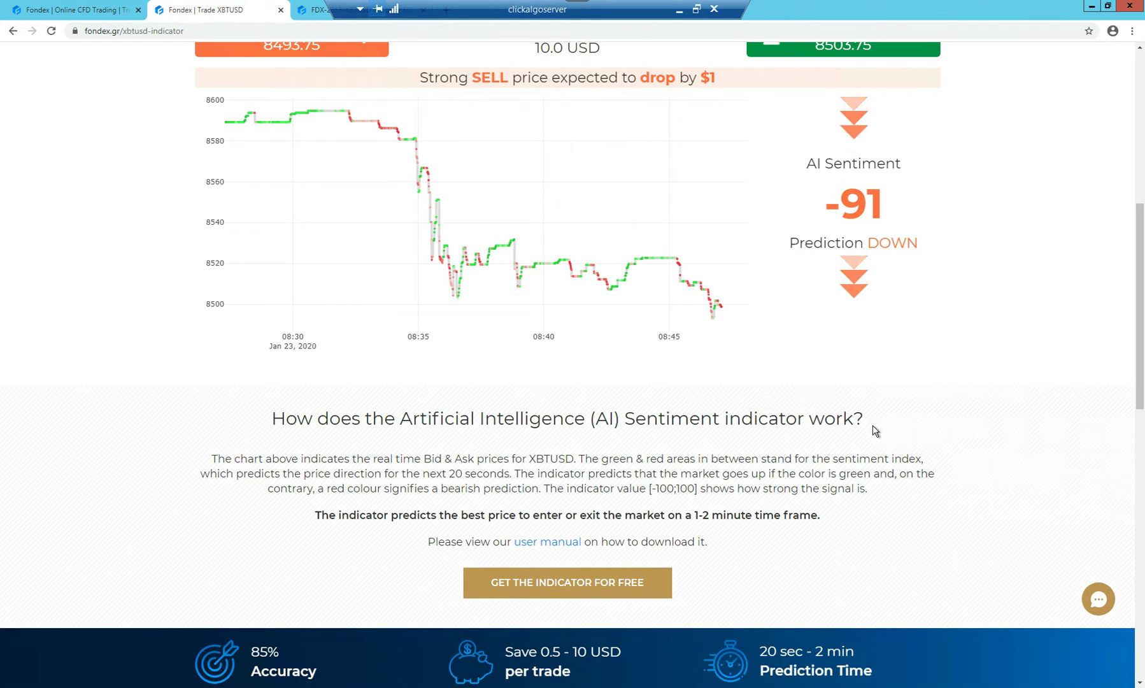
scroll(871, 427, "down", 1)
scroll(870, 428, "down", 1)
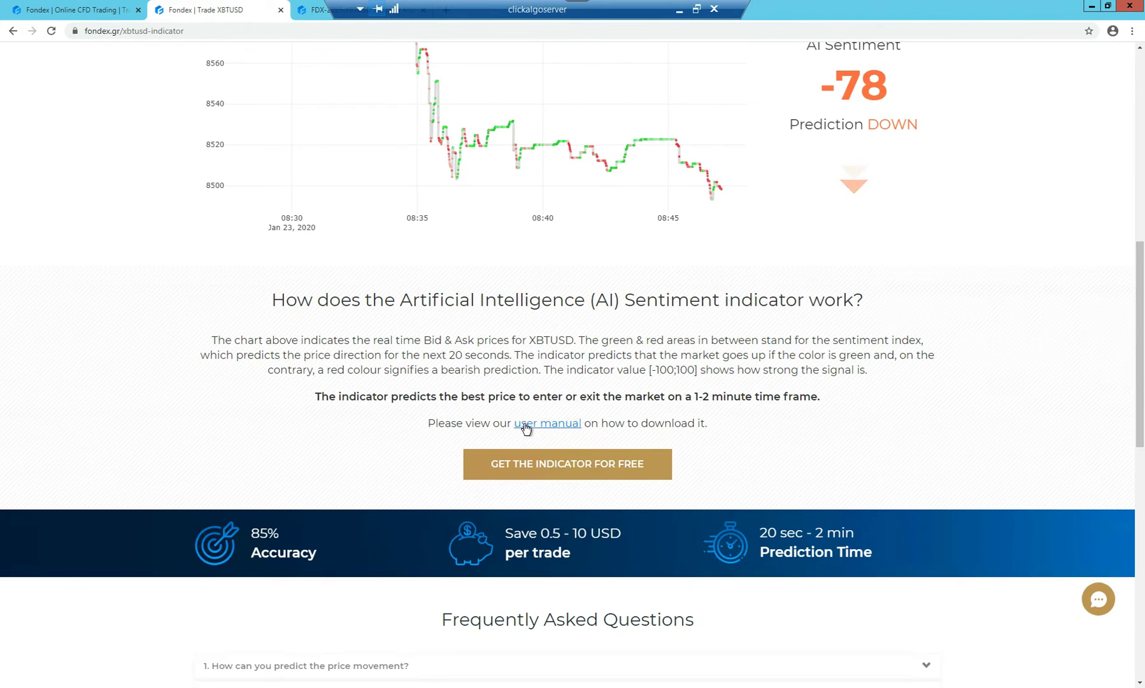
Take a quick look at the indicator manual PDF
left_click(319, 10)
scroll(388, 319, "up", 10)
scroll(388, 318, "up", 2)
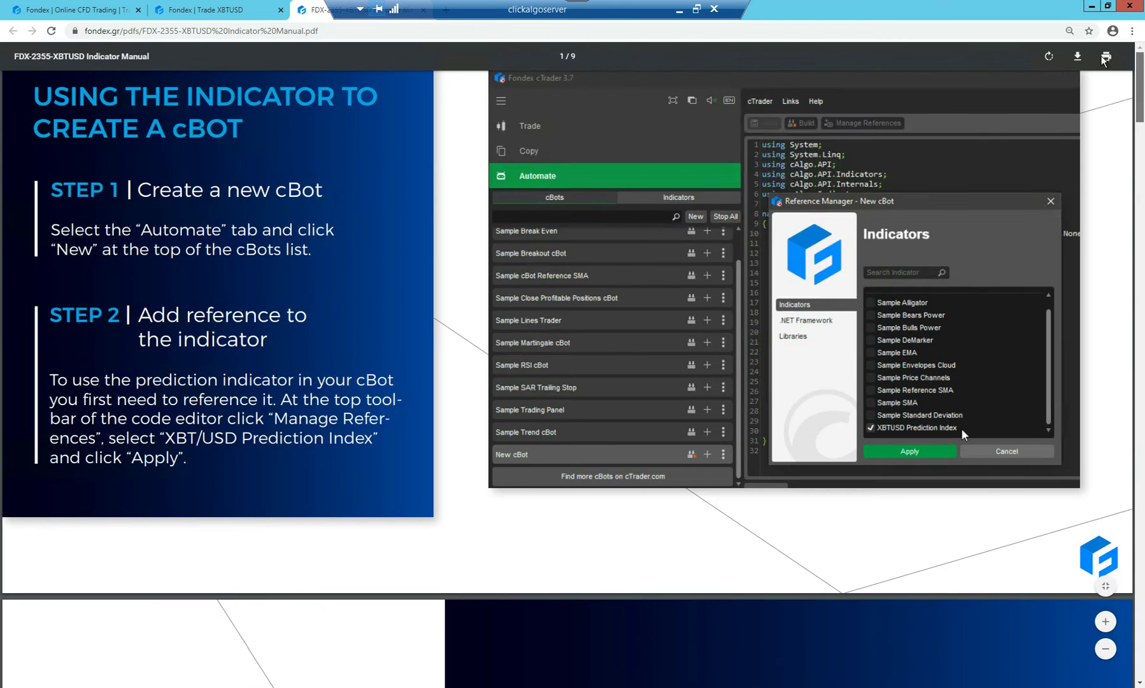
left_click_drag(1138, 487, 1139, 89)
Back on the indicator page, reach the FAQ answer on prediction accuracy (up to 85%)
left_click(223, 9)
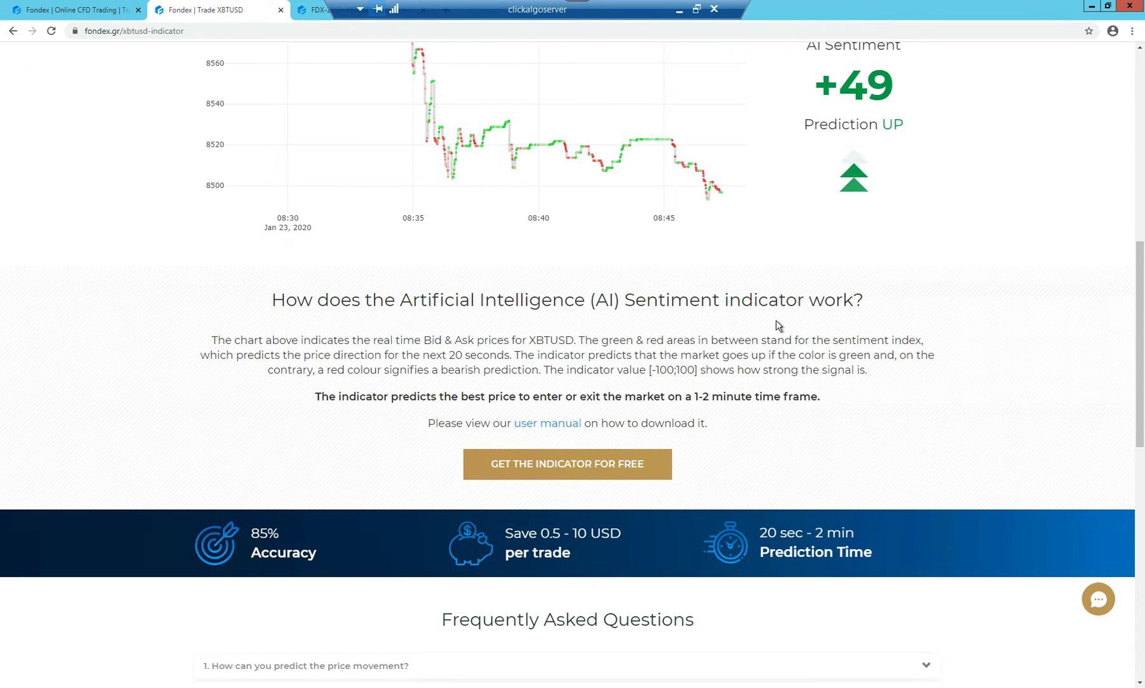
scroll(775, 319, "down", 1)
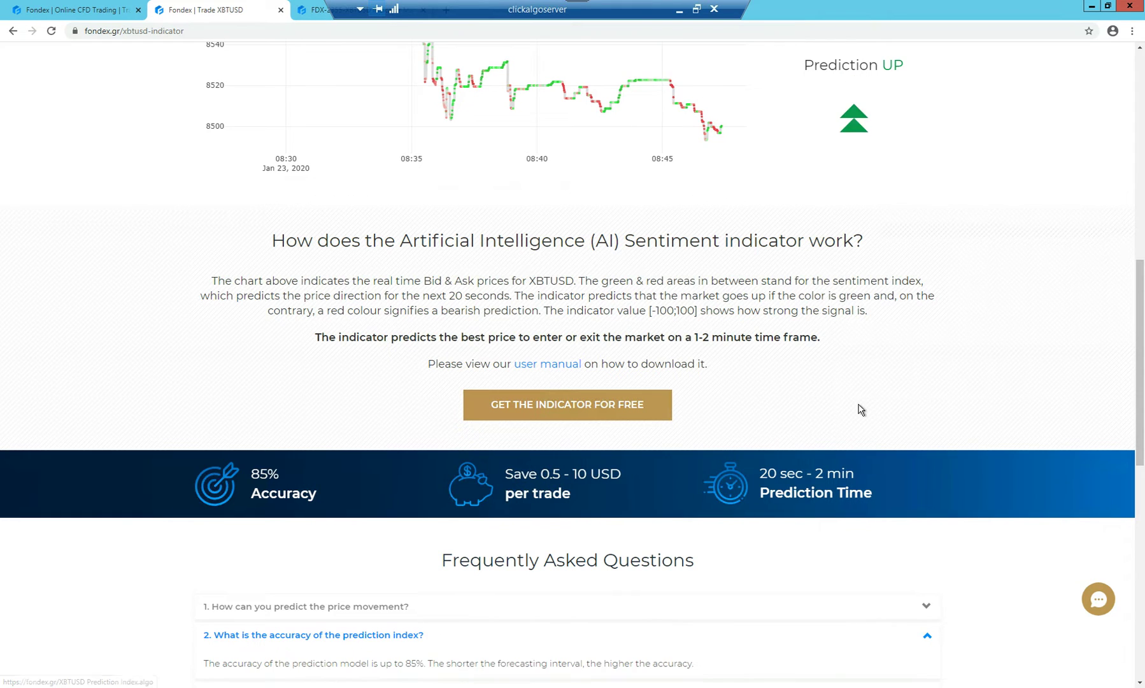
scroll(854, 407, "down", 1)
scroll(267, 395, "down", 1)
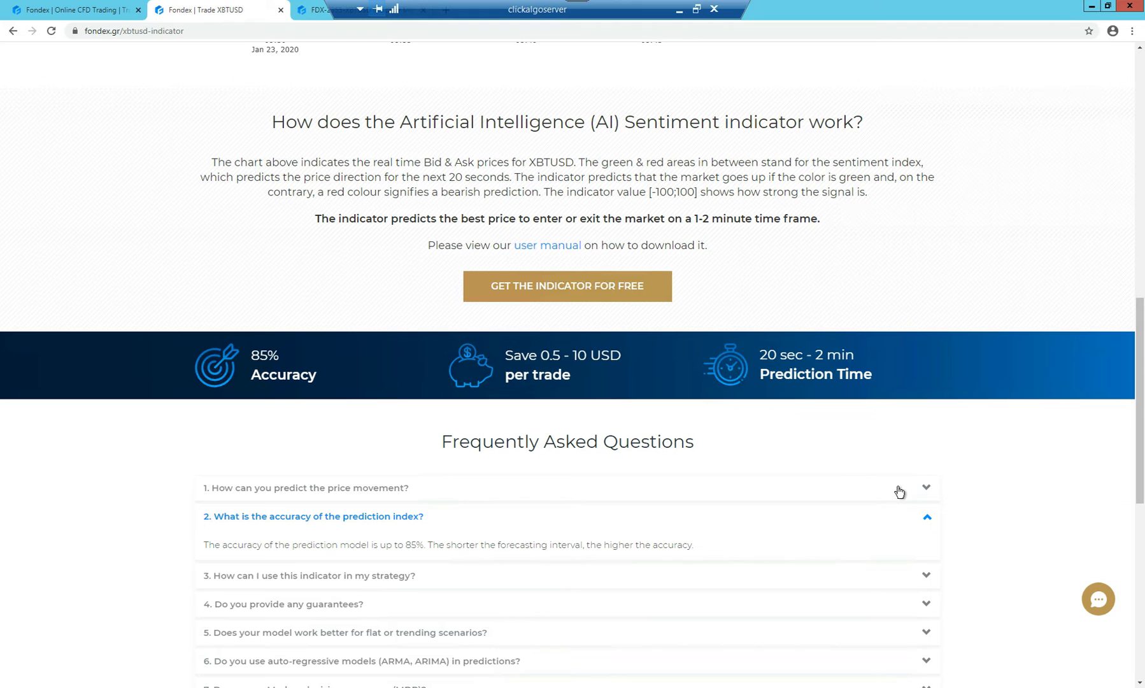
Collapse the prediction-accuracy FAQ answer and look through the rest of the FAQ list
left_click(930, 518)
scroll(935, 504, "down", 2)
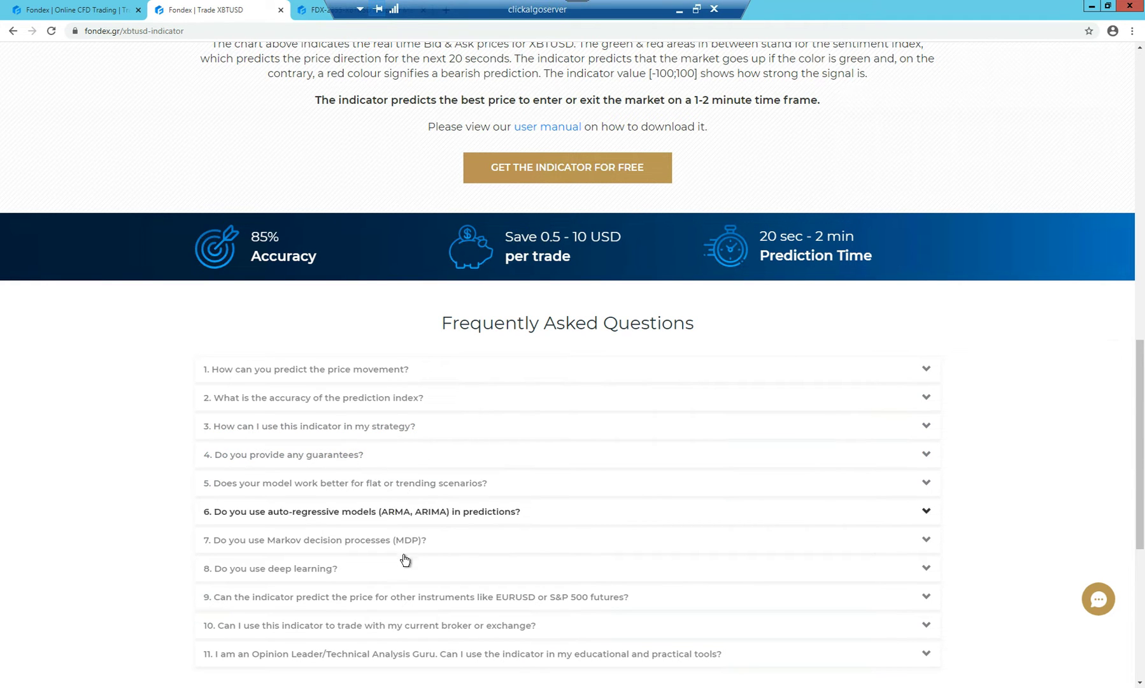
scroll(406, 551, "down", 1)
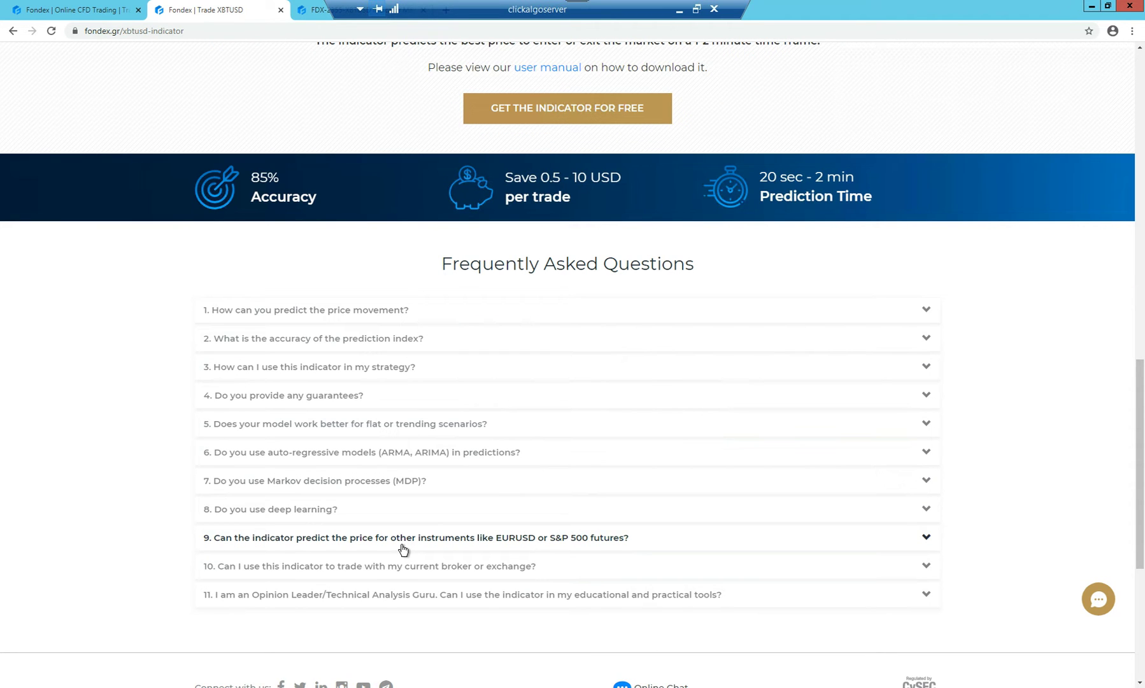
scroll(741, 595, "down", 4)
Return to the top of the page and go back to the Fondex homepage
scroll(741, 596, "up", 1)
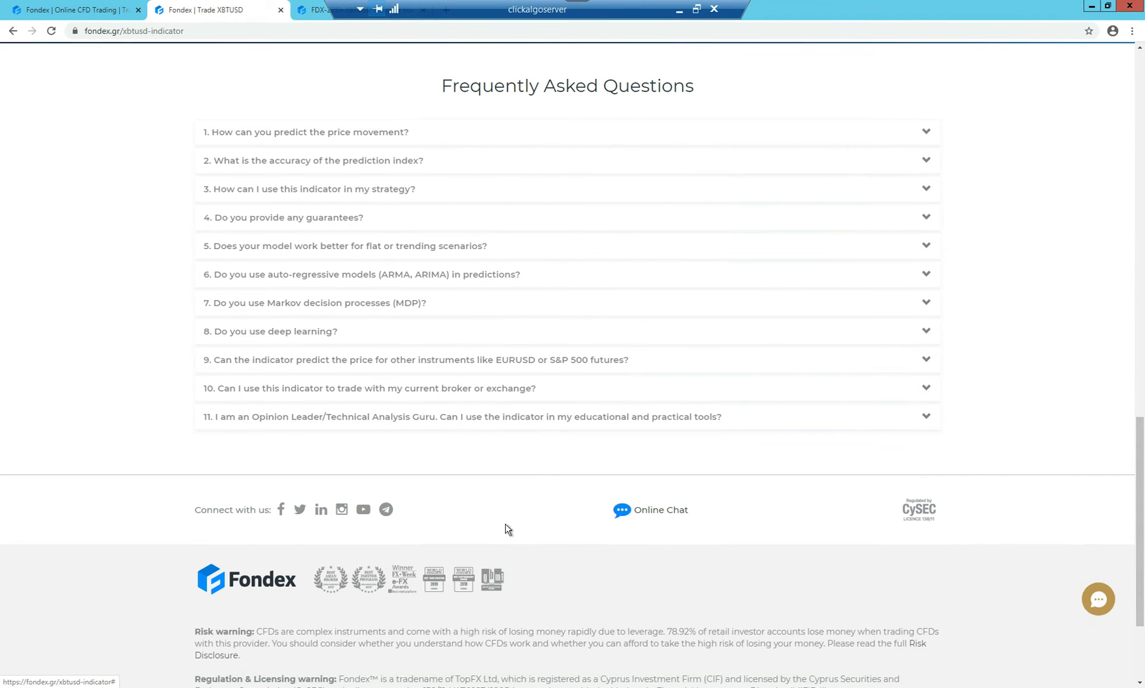
scroll(494, 527, "up", 1)
scroll(494, 527, "up", 4)
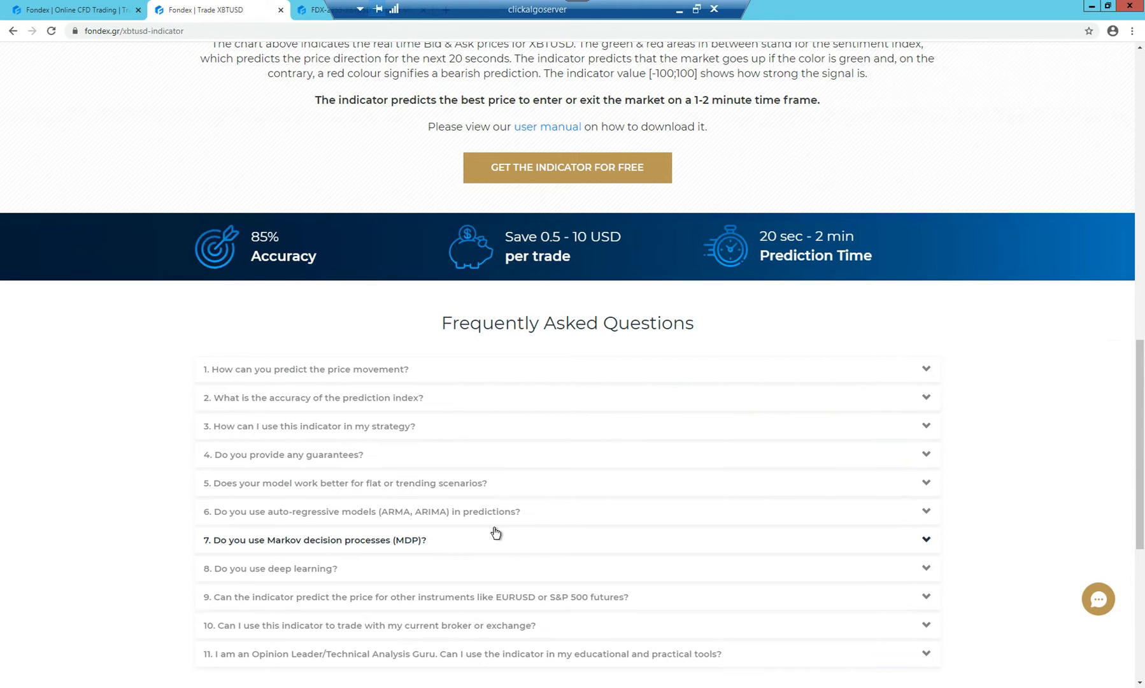
scroll(497, 324, "up", 2)
scroll(488, 300, "up", 5)
scroll(478, 274, "up", 5)
left_click(101, 9)
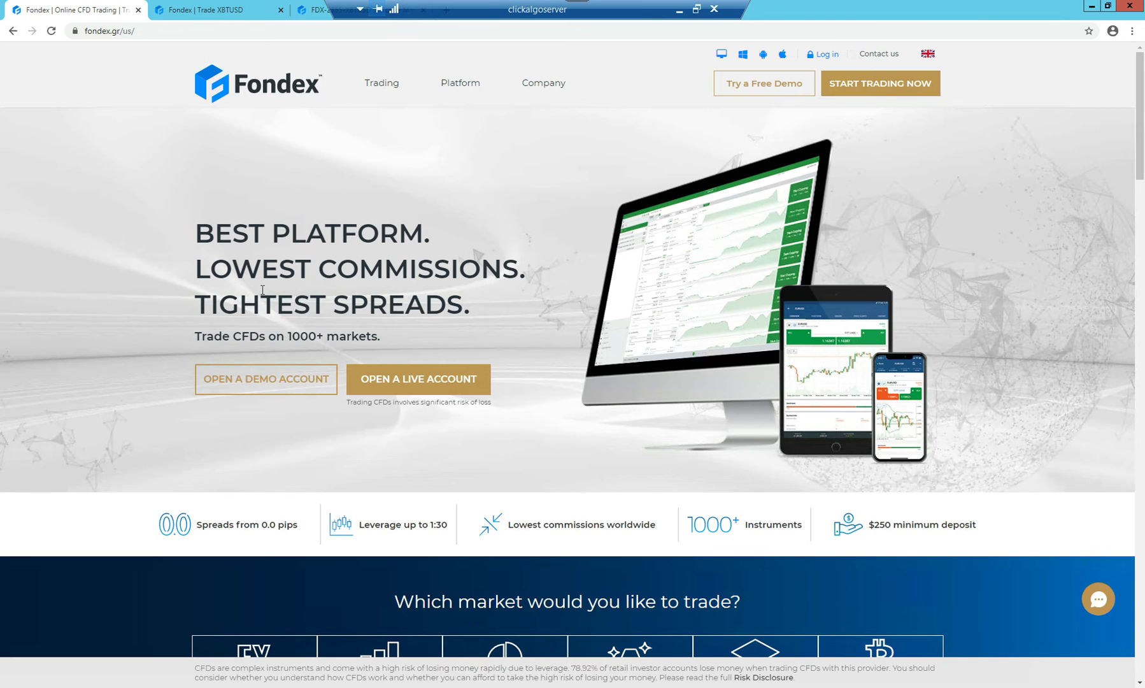
Read the XBTUSD manual PDF from its cover down to page 7's 'Change AccessRights to FullAccess' step
left_click(319, 11)
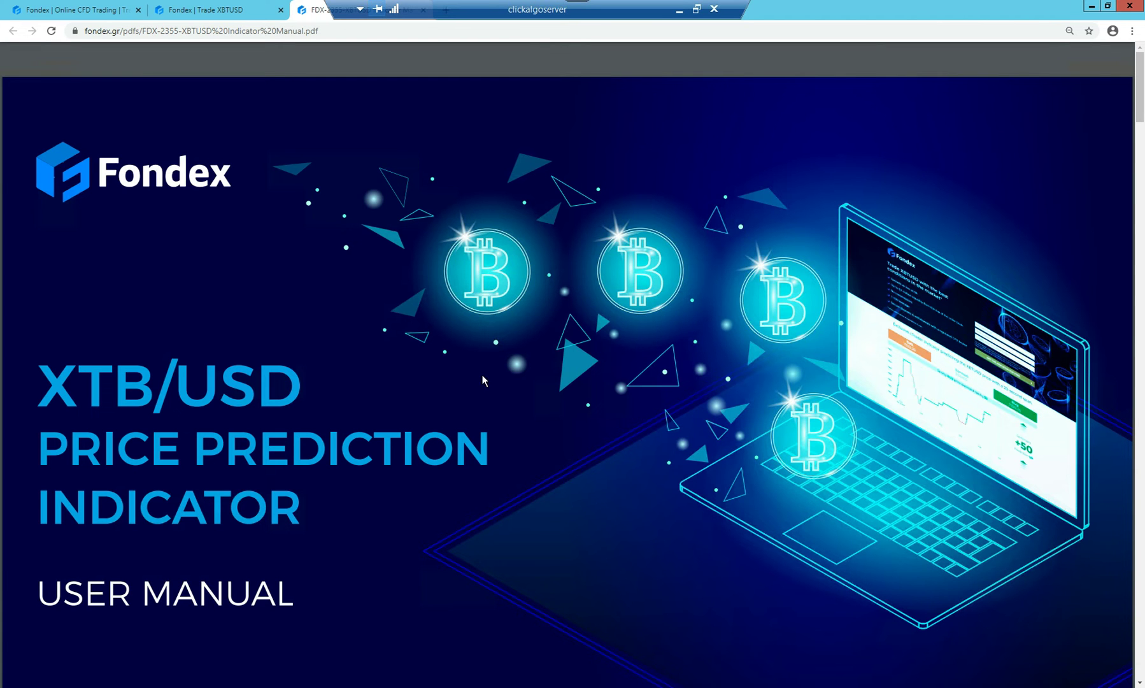
scroll(482, 376, "down", 2)
scroll(482, 376, "down", 3)
scroll(482, 376, "down", 1)
scroll(483, 372, "down", 3)
scroll(484, 375, "down", 1)
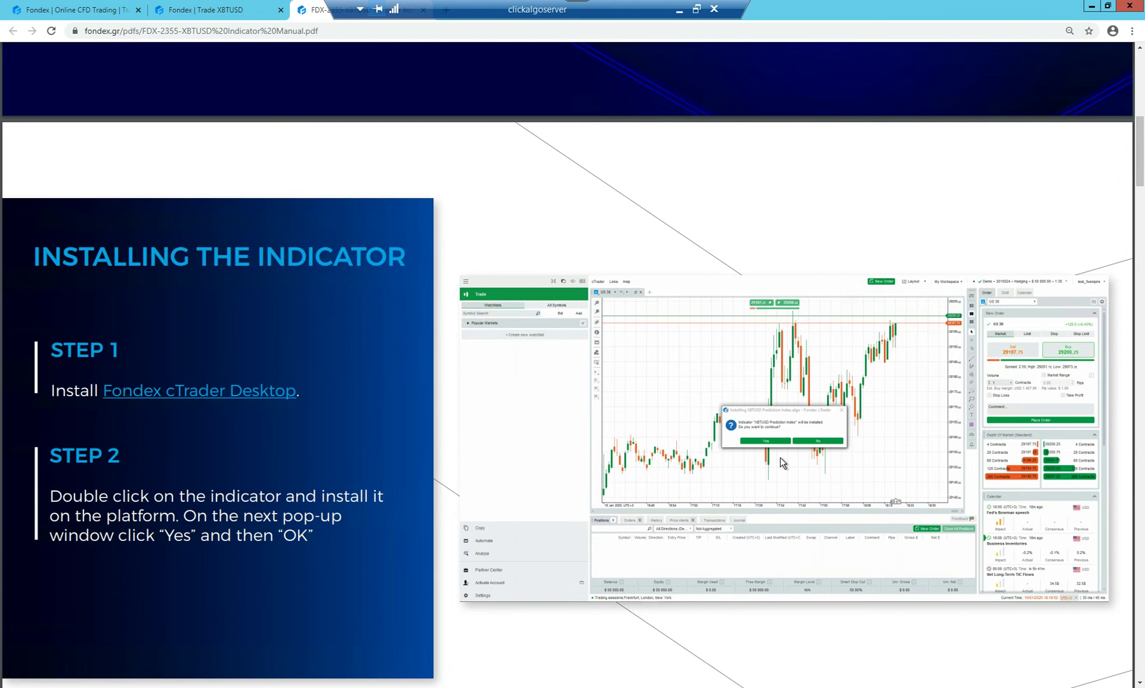
scroll(780, 461, "down", 1)
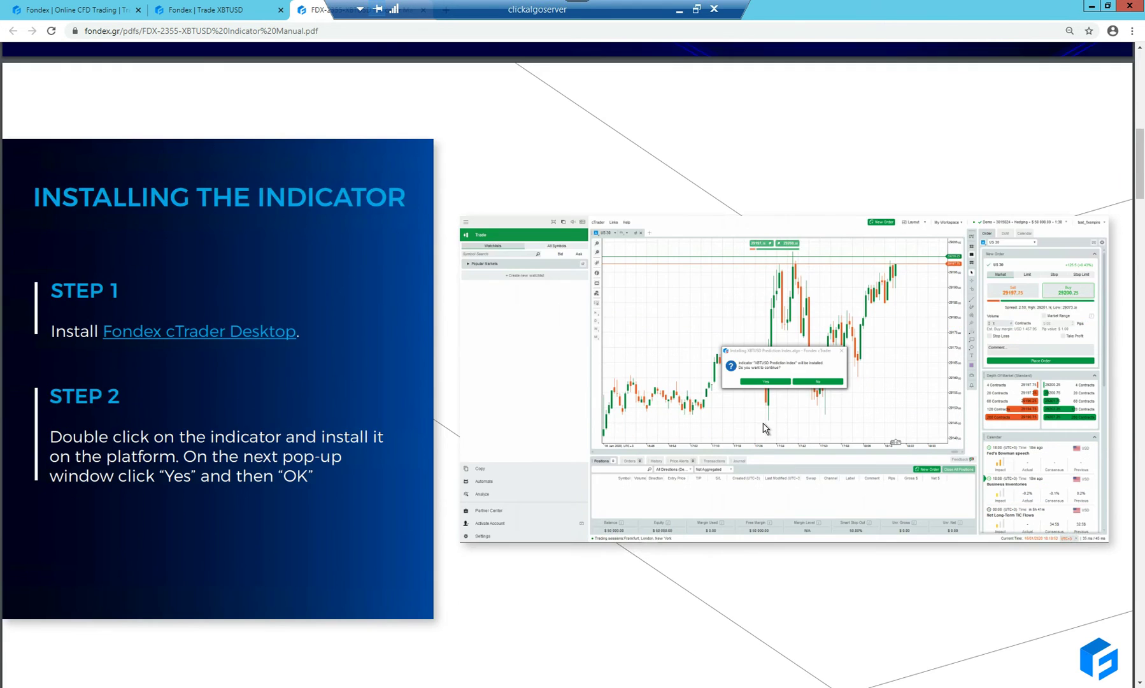
scroll(764, 428, "down", 3)
scroll(764, 427, "down", 4)
scroll(765, 428, "down", 2)
scroll(765, 428, "down", 3)
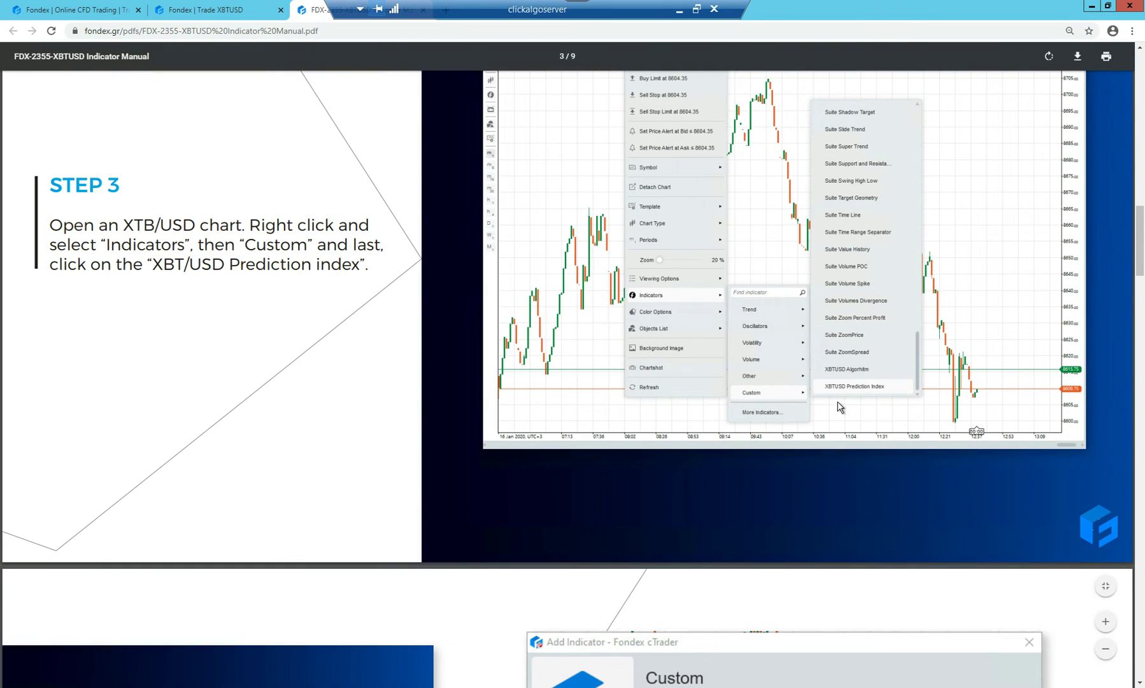
scroll(764, 420, "down", 2)
scroll(629, 444, "down", 2)
scroll(677, 456, "down", 4)
scroll(750, 395, "down", 1)
scroll(746, 402, "down", 2)
scroll(746, 403, "down", 4)
scroll(748, 405, "down", 5)
scroll(758, 420, "down", 3)
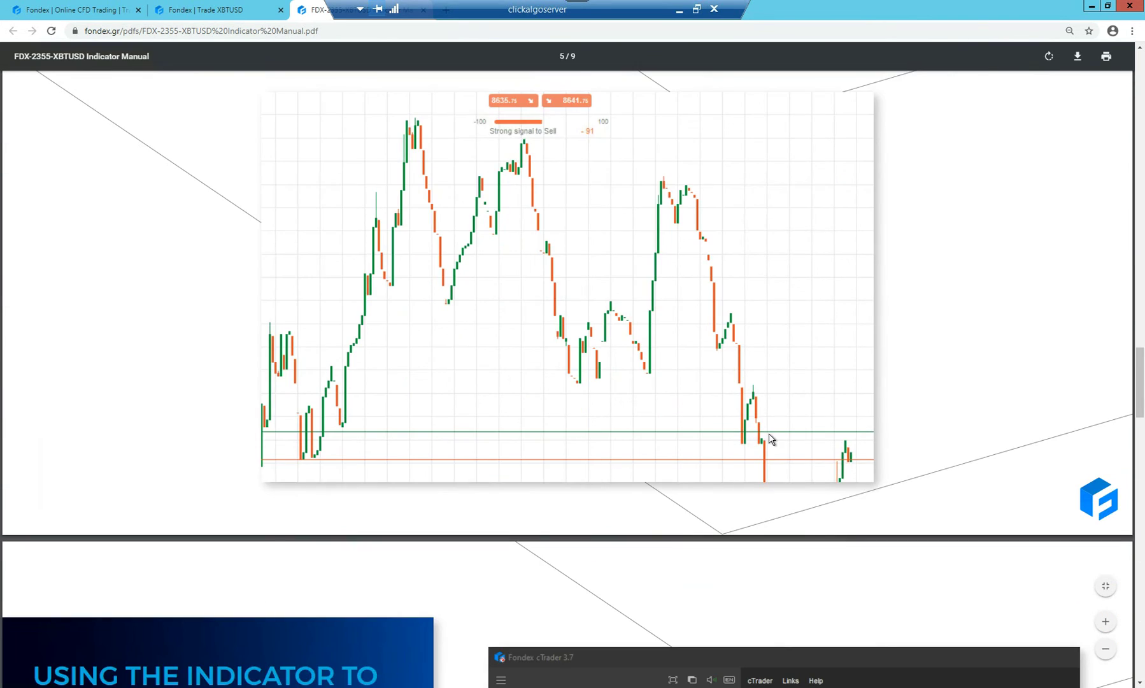
scroll(769, 433, "down", 1)
scroll(769, 432, "down", 5)
scroll(767, 433, "down", 1)
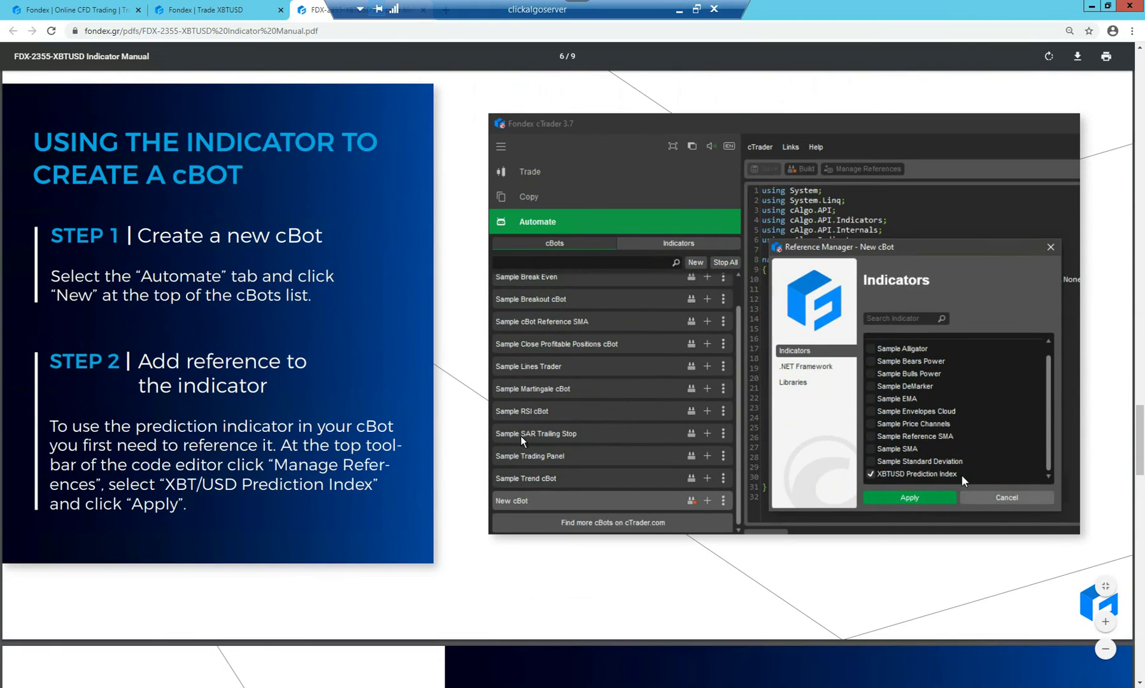
scroll(710, 447, "down", 5)
scroll(711, 447, "down", 4)
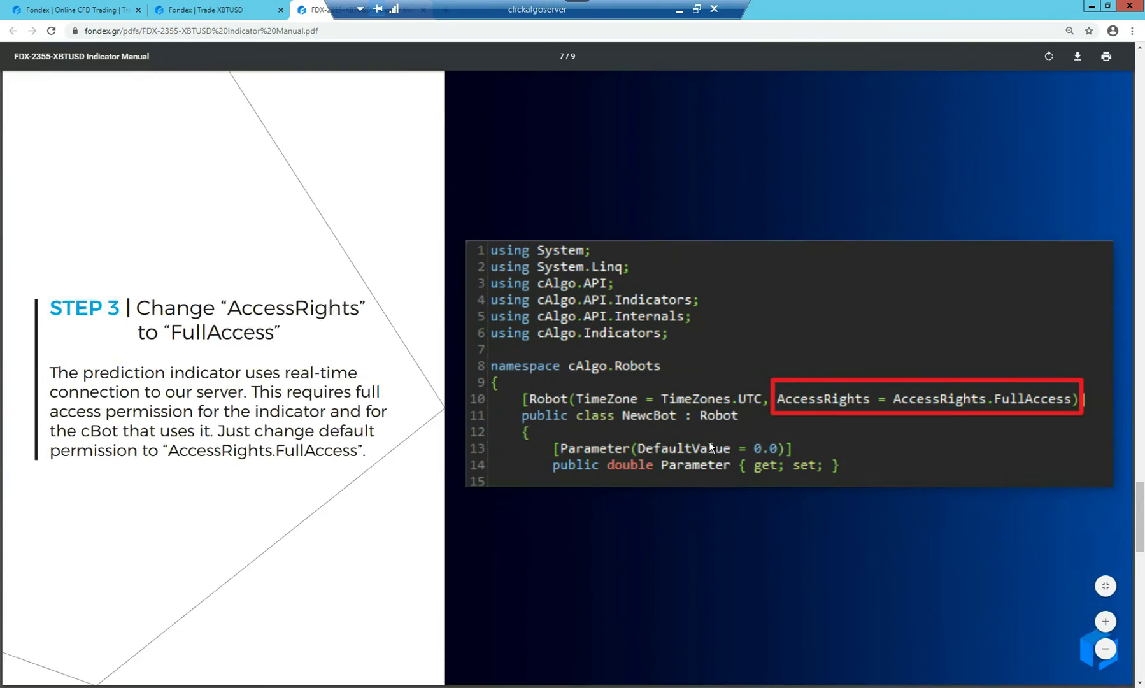
scroll(981, 146, "down", 2)
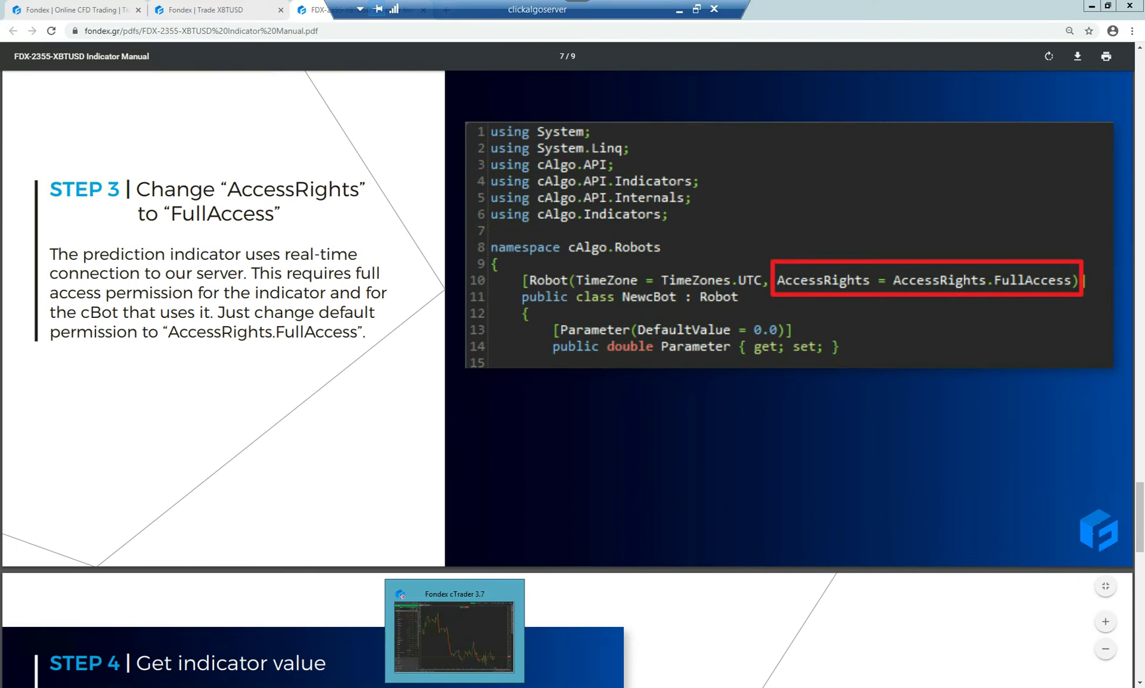
Switch from Chrome to the Fondex cTrader window showing the EUR/USD chart
left_click(455, 634)
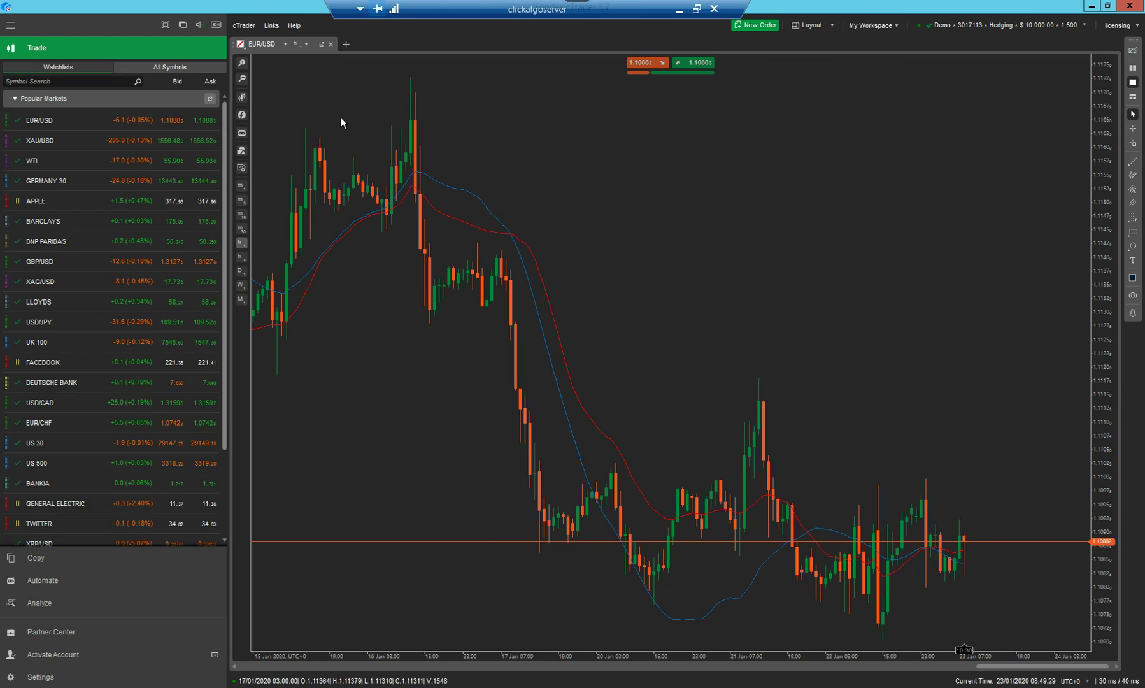
Add the XBTUSD Prediction Index indicator, found by searching 'pred', with Show Panel on Chart = Yes
left_click(242, 115)
type("pred")
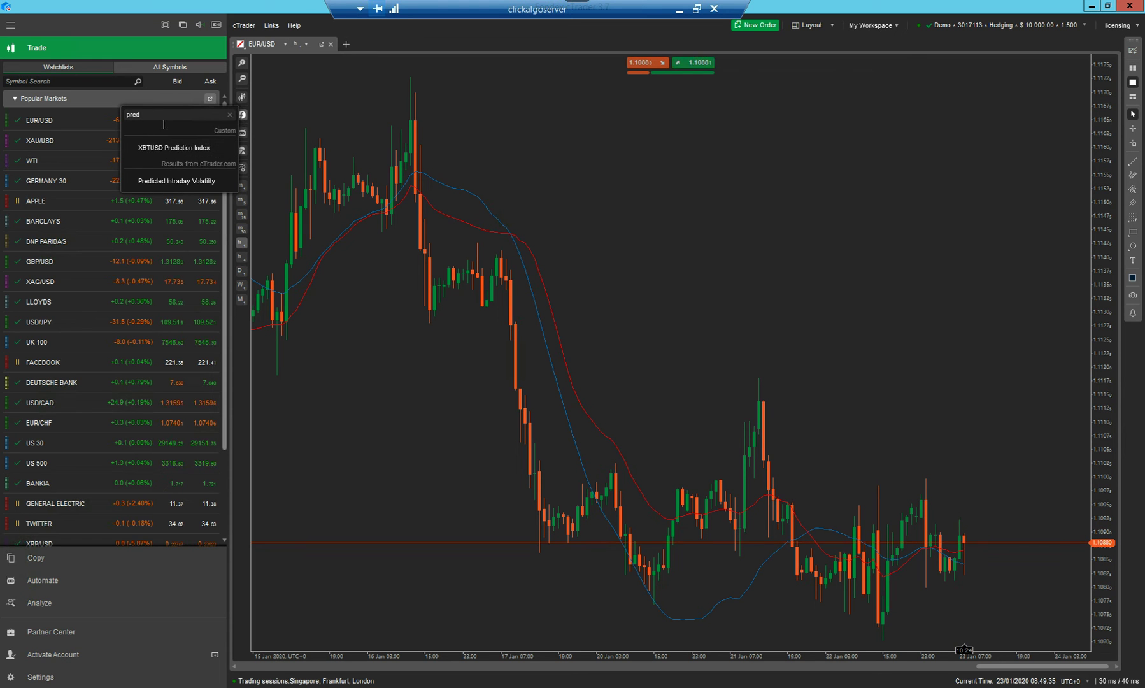
left_click(167, 147)
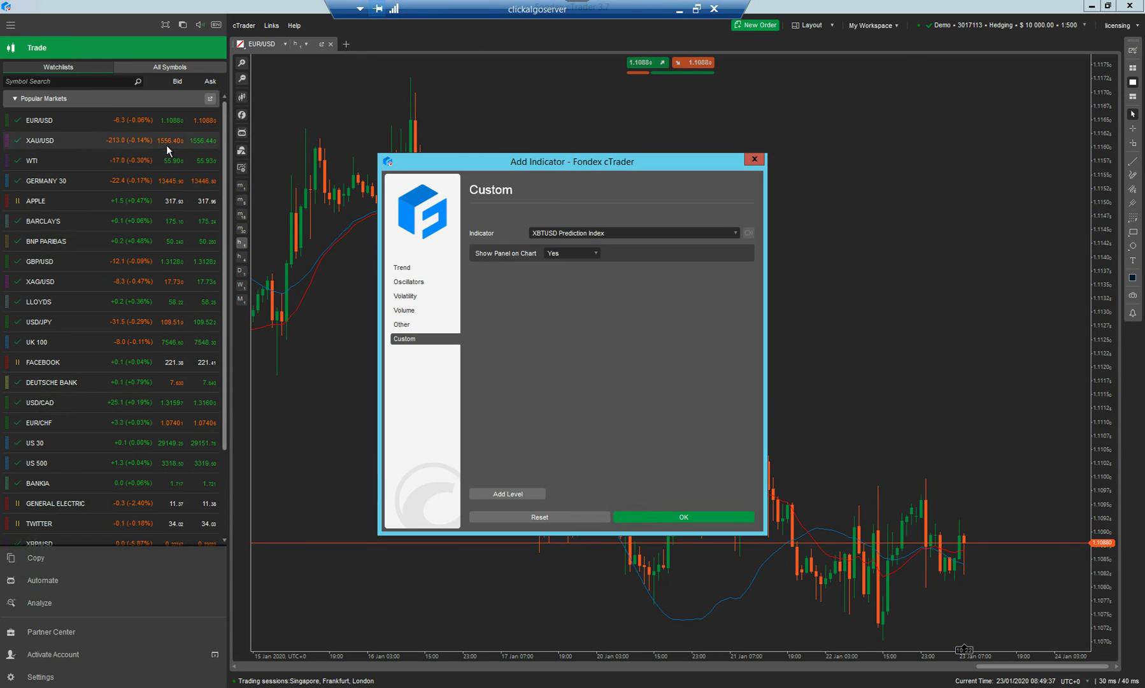
left_click(654, 514)
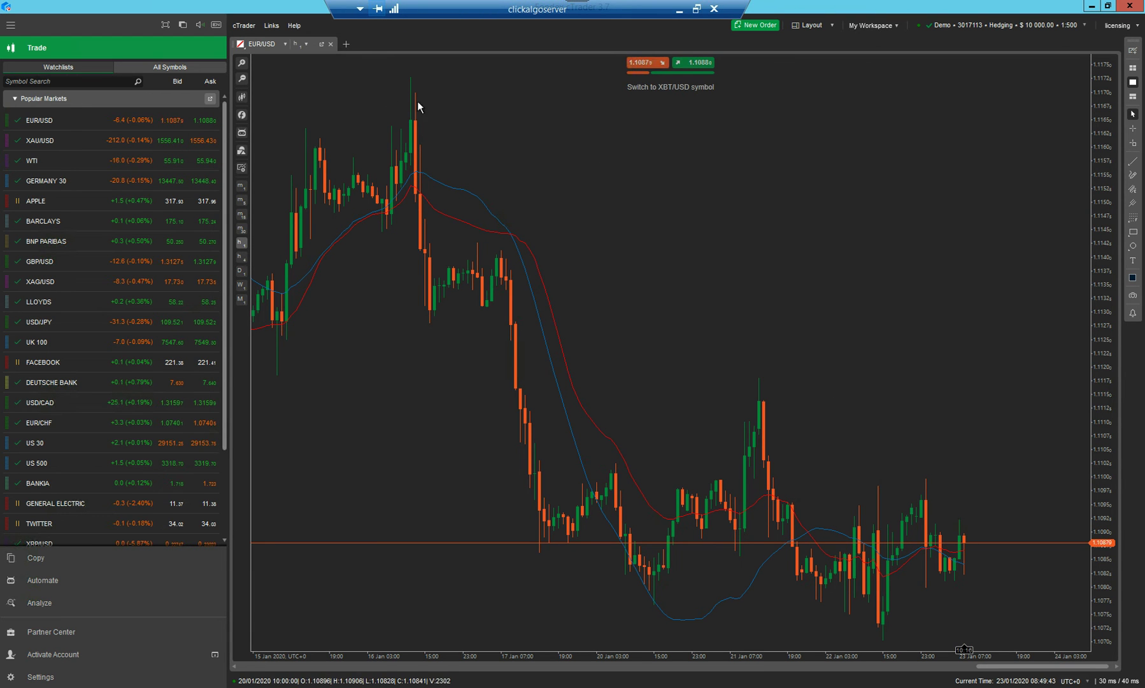
Change the chart's symbol to XBT/USD using the 'xb' symbol search
right_click(546, 166)
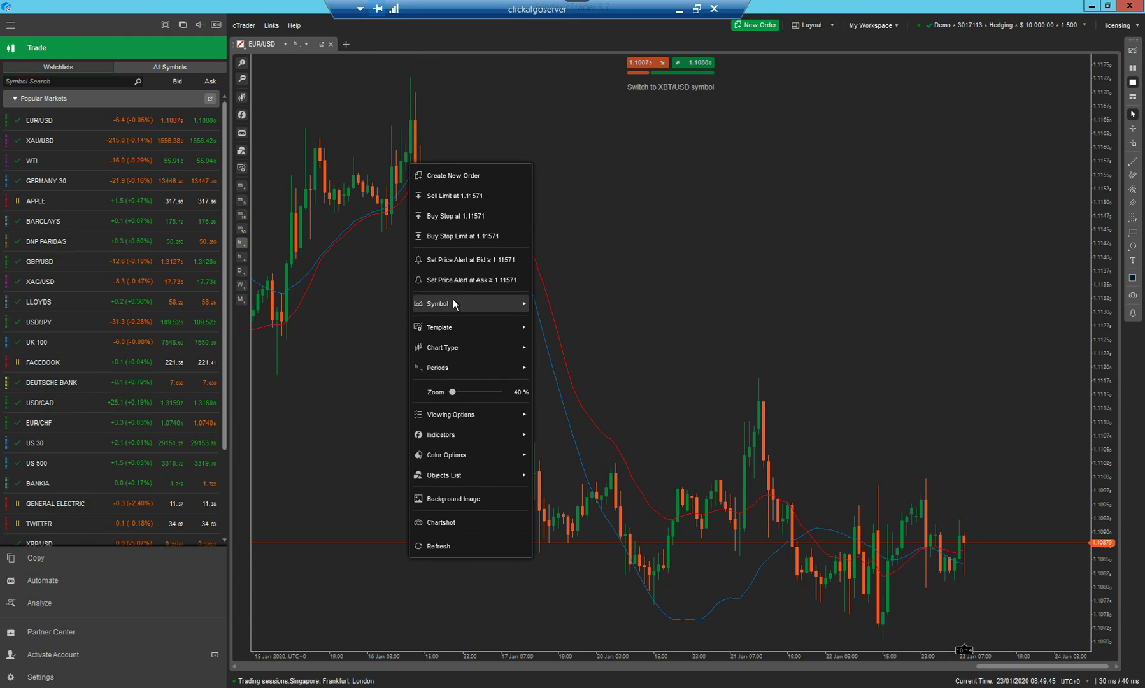
mouse_move(470, 303)
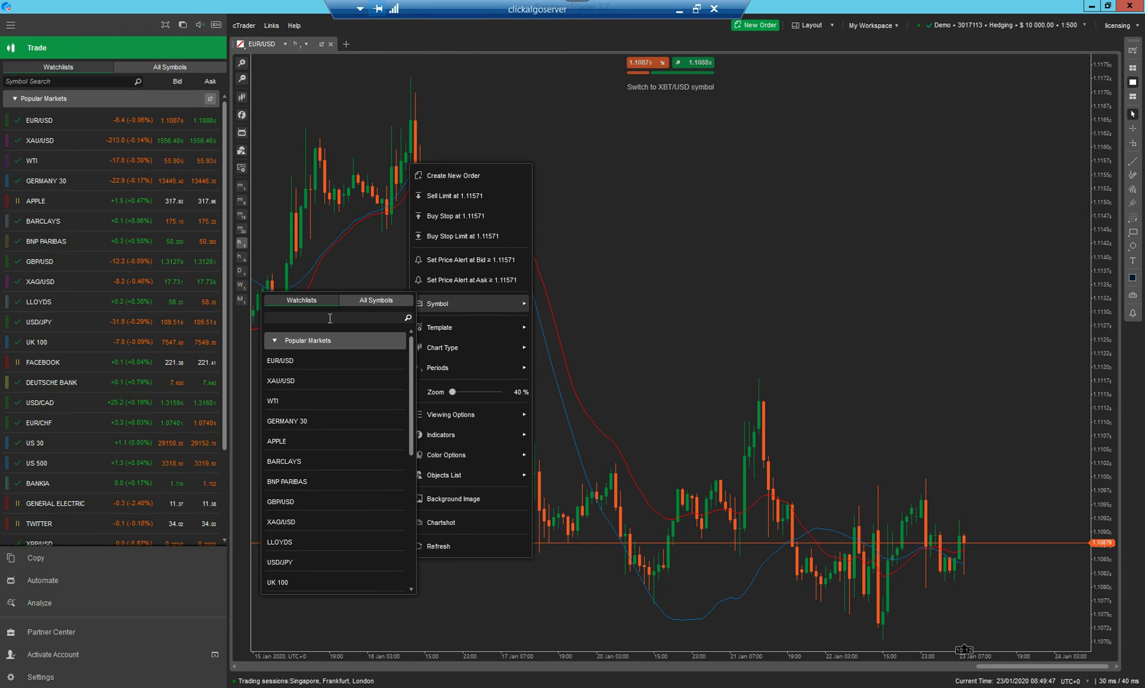
type("xbt")
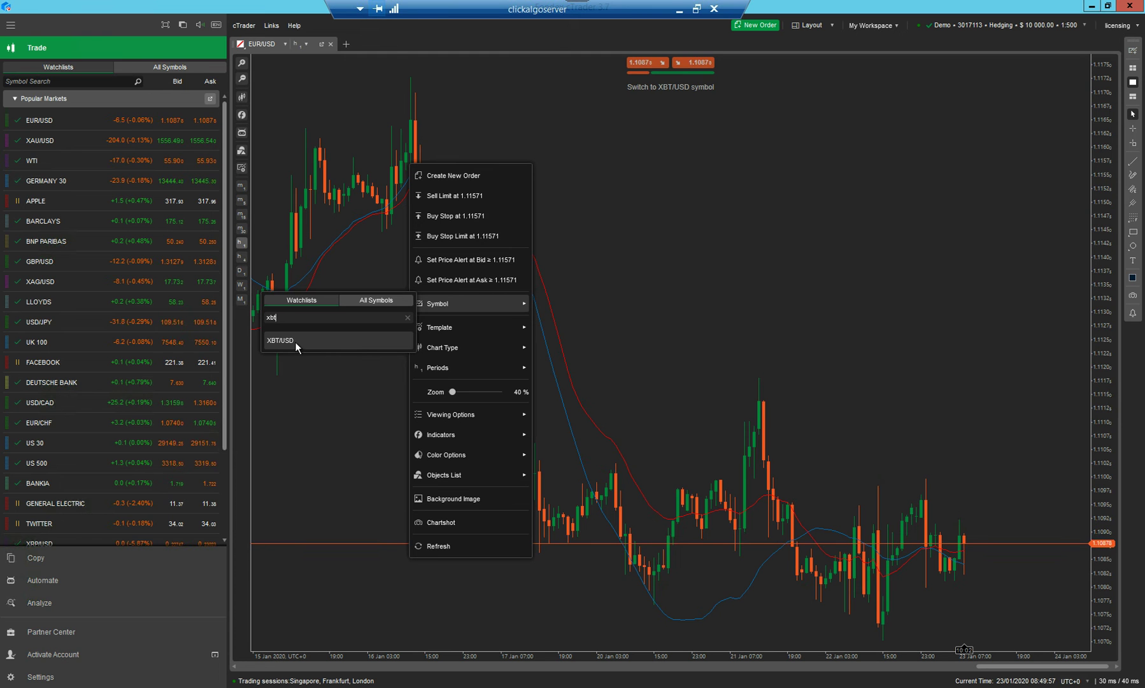
left_click(296, 342)
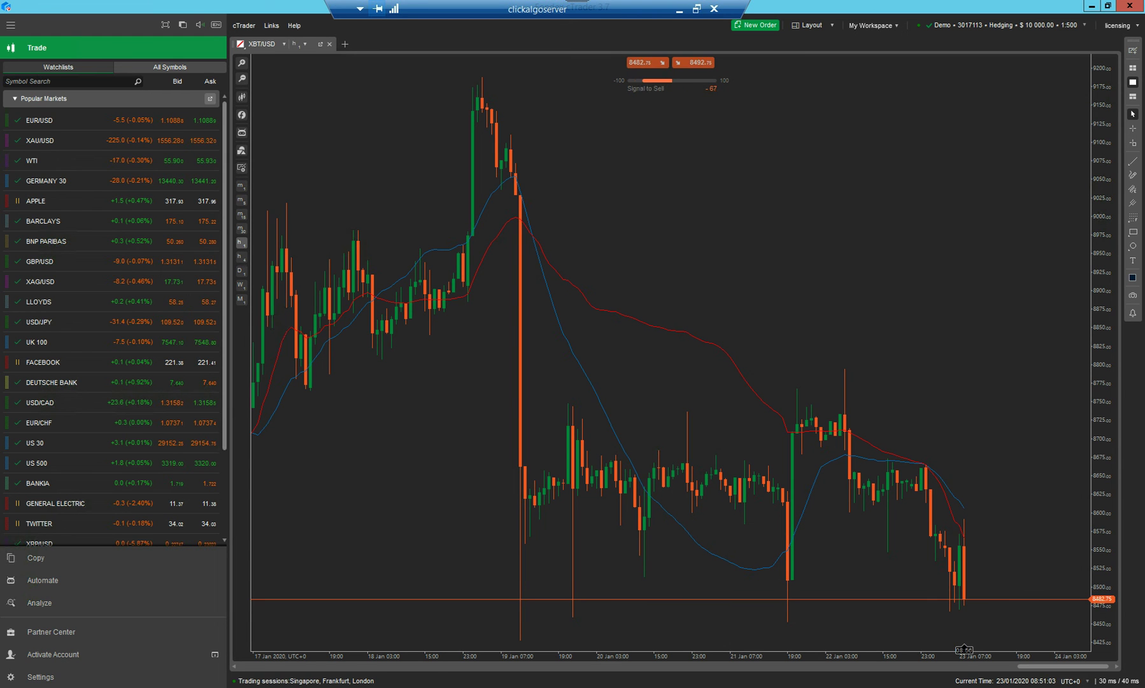
Once the XBT/USD chart loads, switch to Chrome and go back to the Fondex homepage
key("alt+Tab")
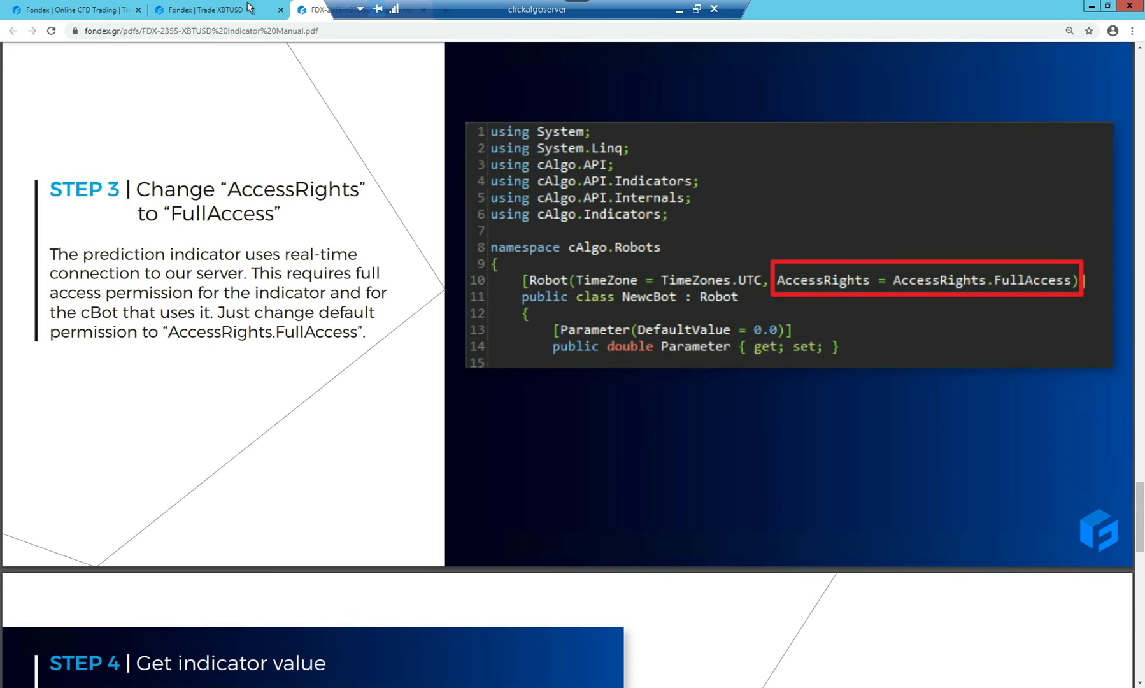
left_click(84, 14)
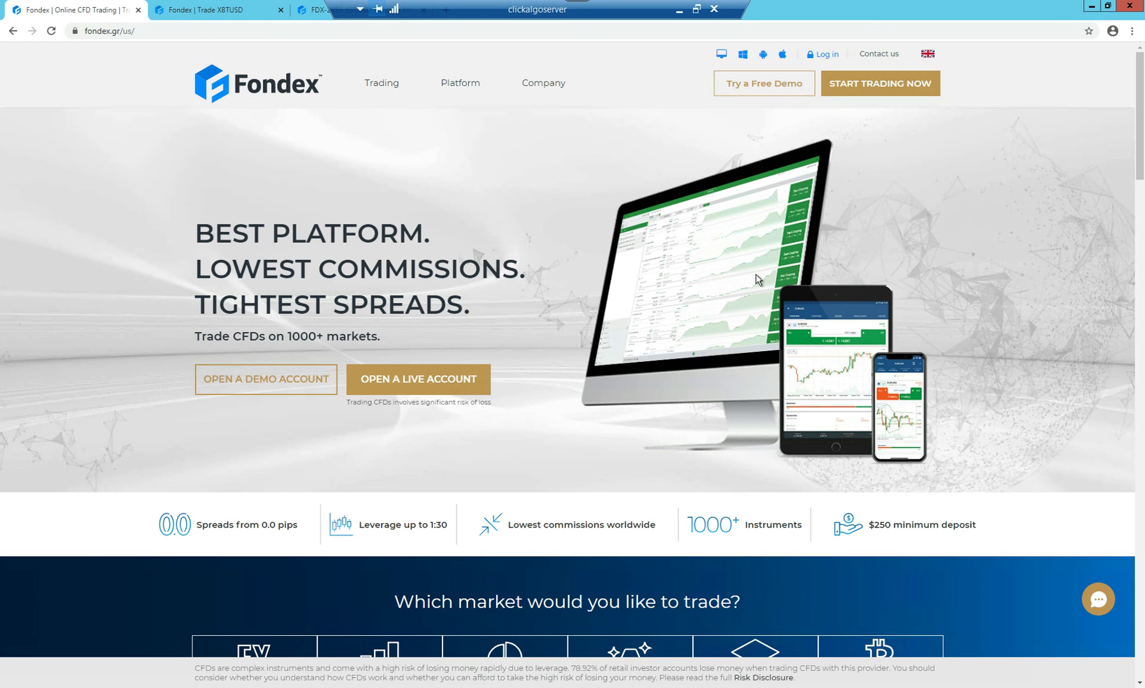